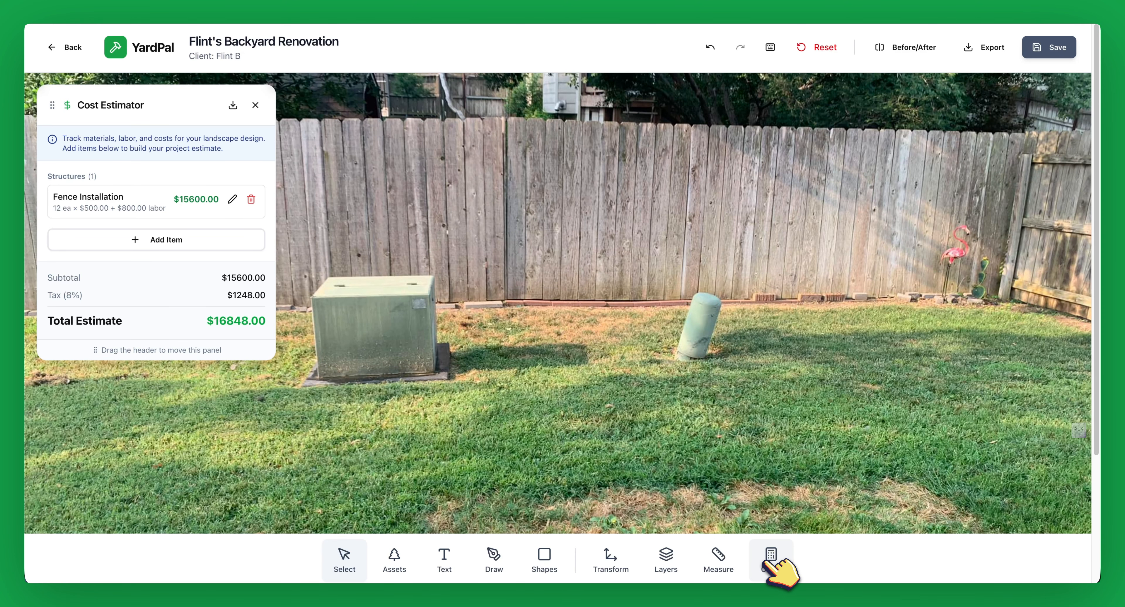
# Step: Close the Cost Estimator and pick the Fence (1) composite panel from an asset search for 'fence'
pyautogui.click(769, 564)
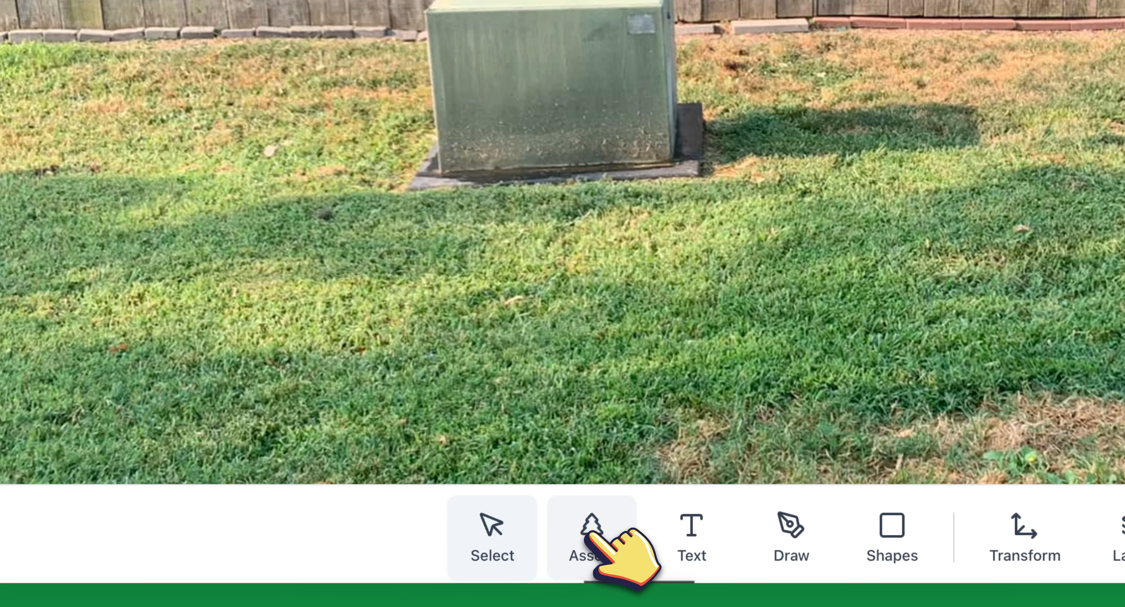
pyautogui.click(588, 540)
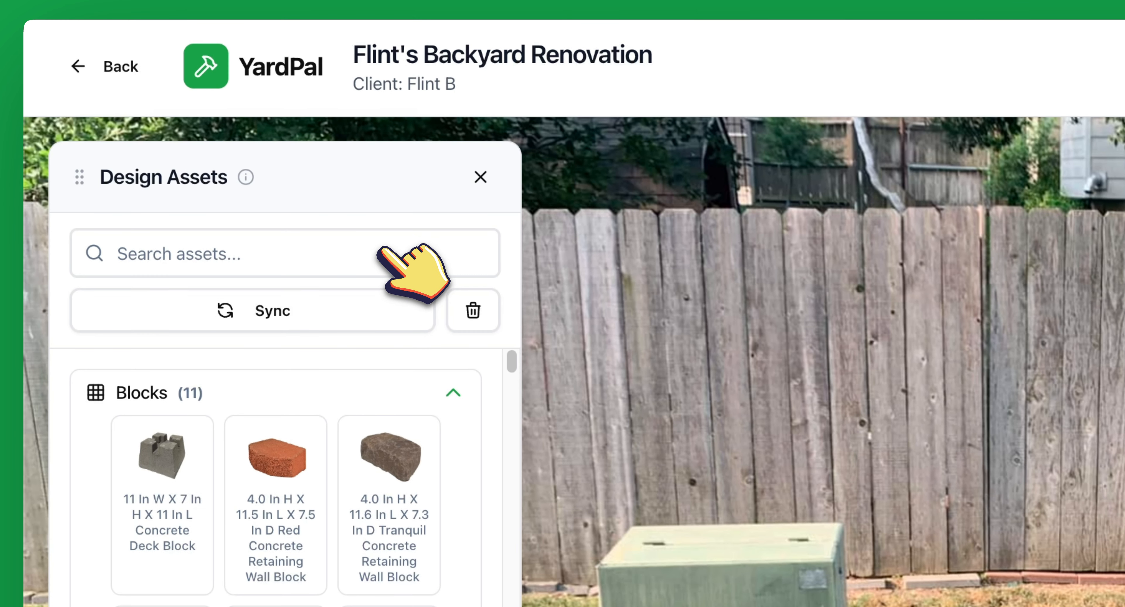
pyautogui.click(374, 208)
pyautogui.write('fence')
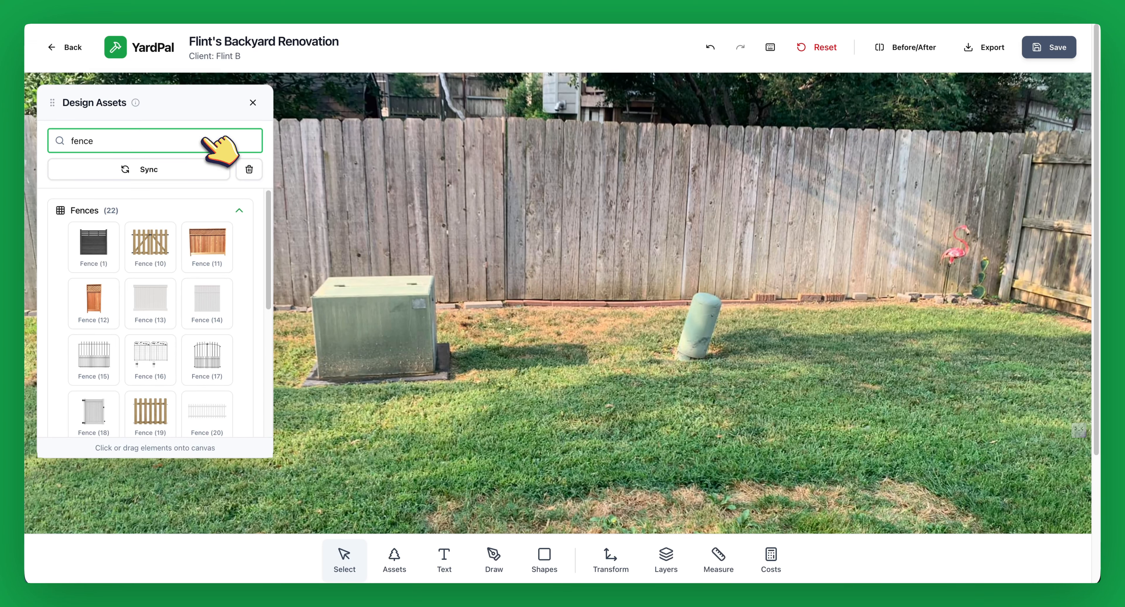
pyautogui.click(156, 237)
pyautogui.click(113, 247)
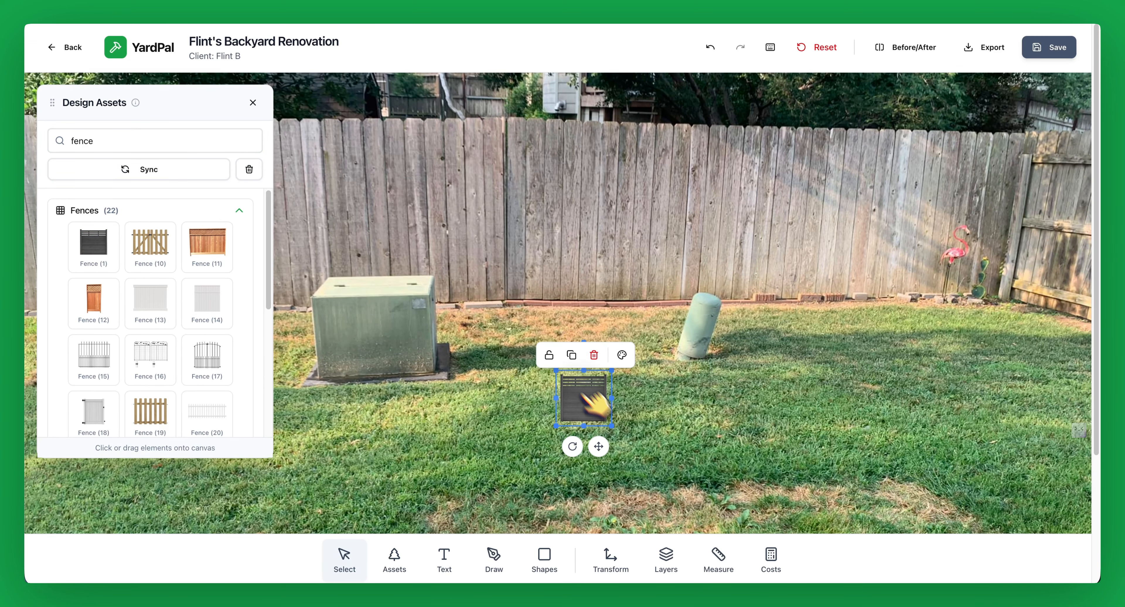
# Step: Place the Fence (1) panel, enlarge it and align it with the fence's left end
pyautogui.moveTo(598, 401); pyautogui.dragTo(467, 192)
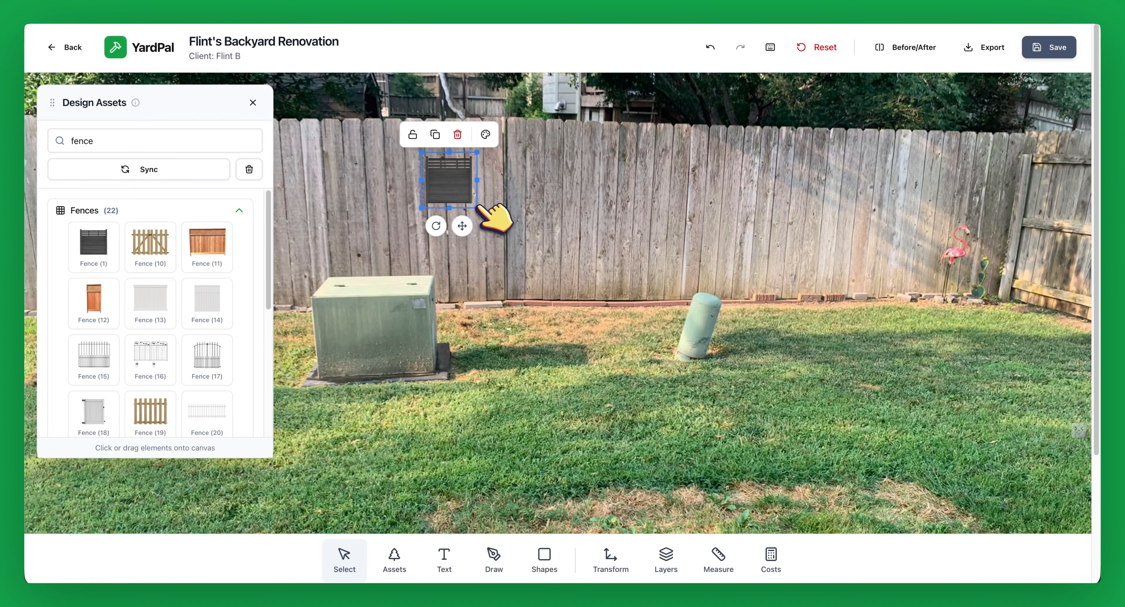
pyautogui.moveTo(535, 284); pyautogui.dragTo(587, 341)
pyautogui.moveTo(517, 255); pyautogui.dragTo(491, 205)
pyautogui.moveTo(567, 273); pyautogui.dragTo(615, 322)
pyautogui.click(253, 103)
pyautogui.moveTo(488, 198); pyautogui.dragTo(154, 176)
pyautogui.moveTo(153, 314); pyautogui.dragTo(84, 367)
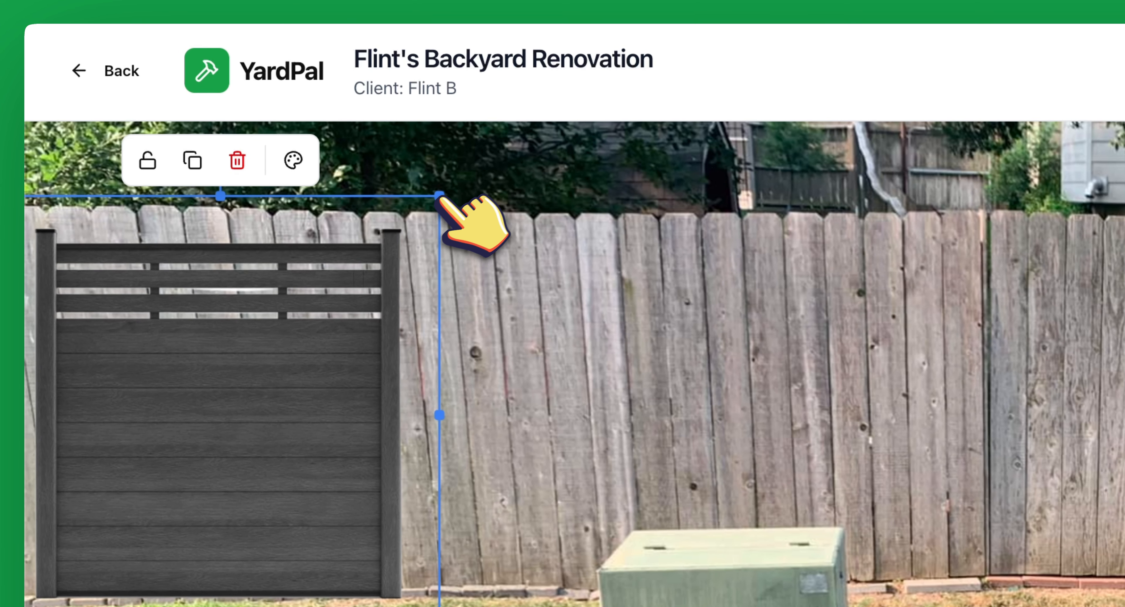
# Step: Widen the panel to the fence top, then duplicate it and slide the copy right
pyautogui.moveTo(441, 196); pyautogui.dragTo(497, 176)
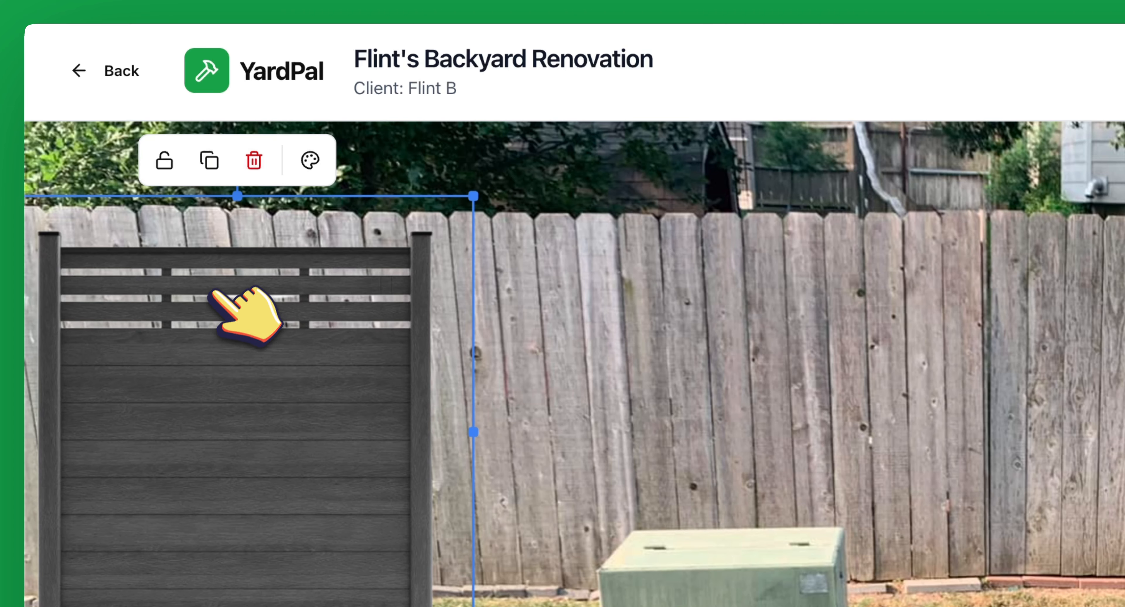
pyautogui.moveTo(221, 291); pyautogui.dragTo(222, 262)
pyautogui.click(217, 144)
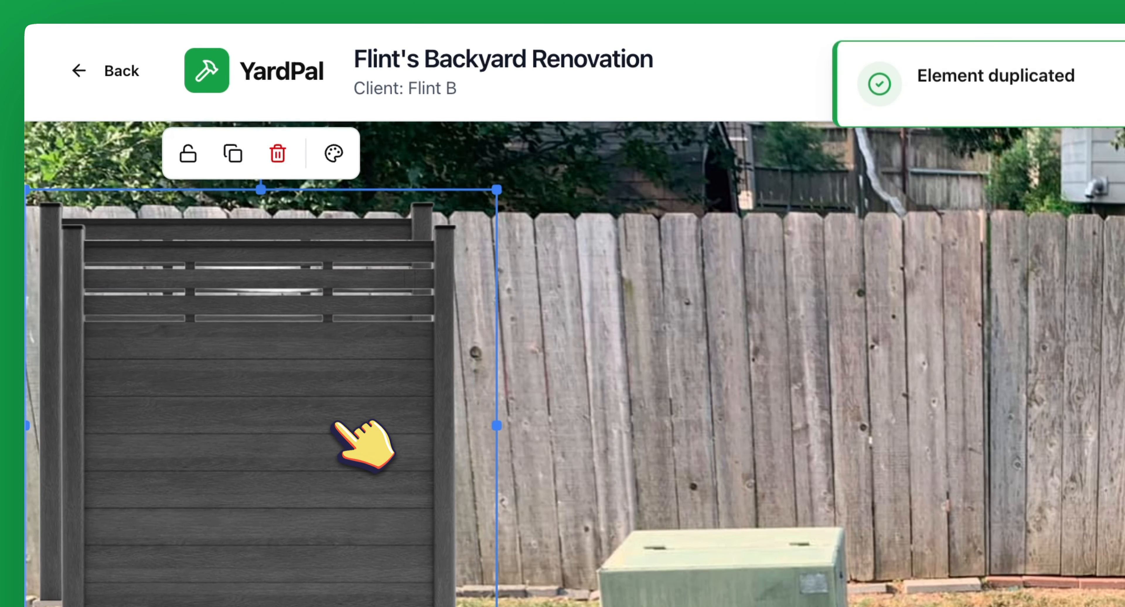
pyautogui.moveTo(364, 447); pyautogui.dragTo(459, 415)
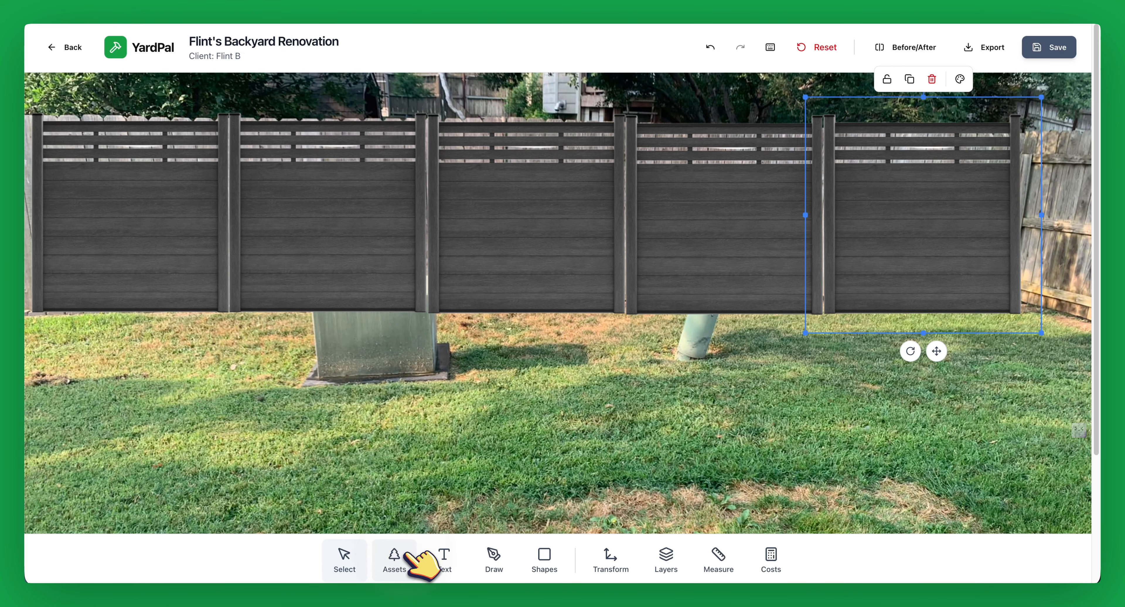
# Step: Add the Pergola (13) from a 'pergo' asset search and enlarge it on the left lawn
pyautogui.click(394, 560)
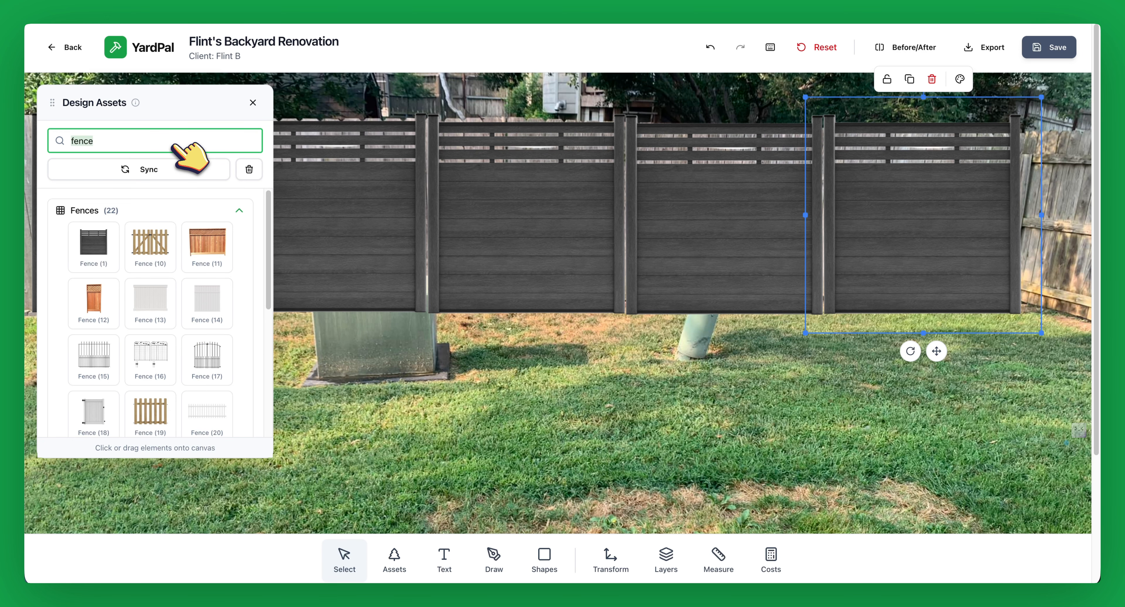
pyautogui.write('pergo')
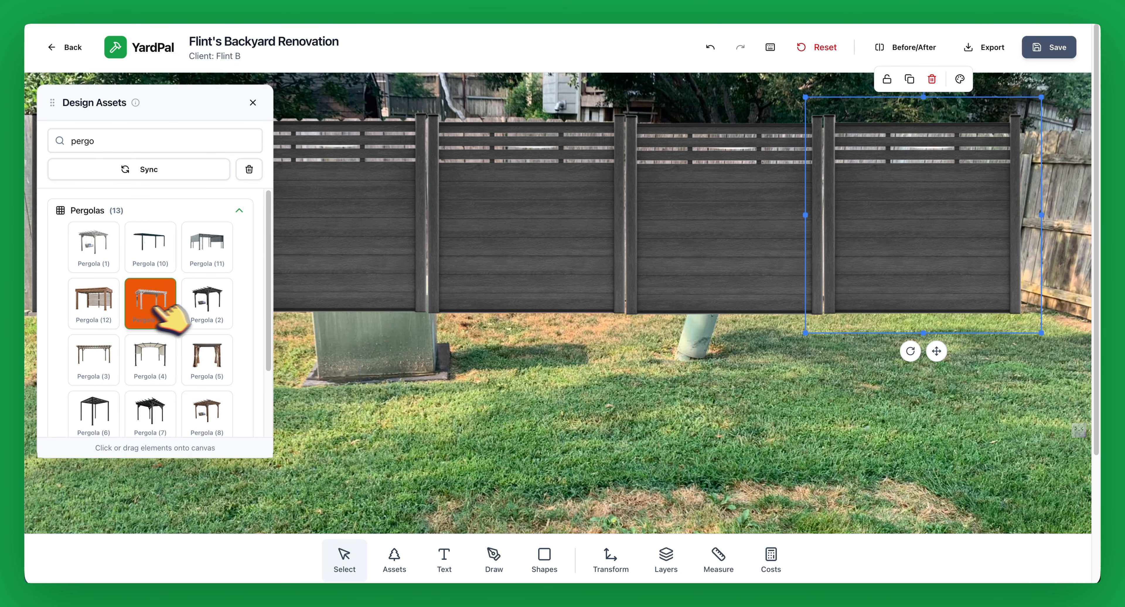
pyautogui.click(153, 301)
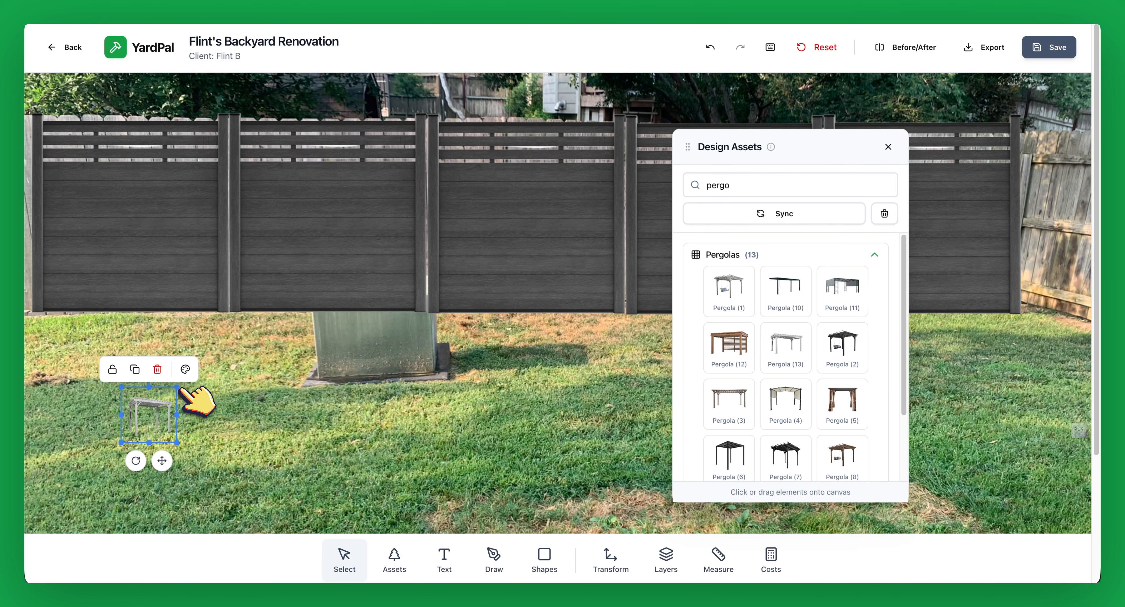
pyautogui.moveTo(179, 390); pyautogui.dragTo(632, 111)
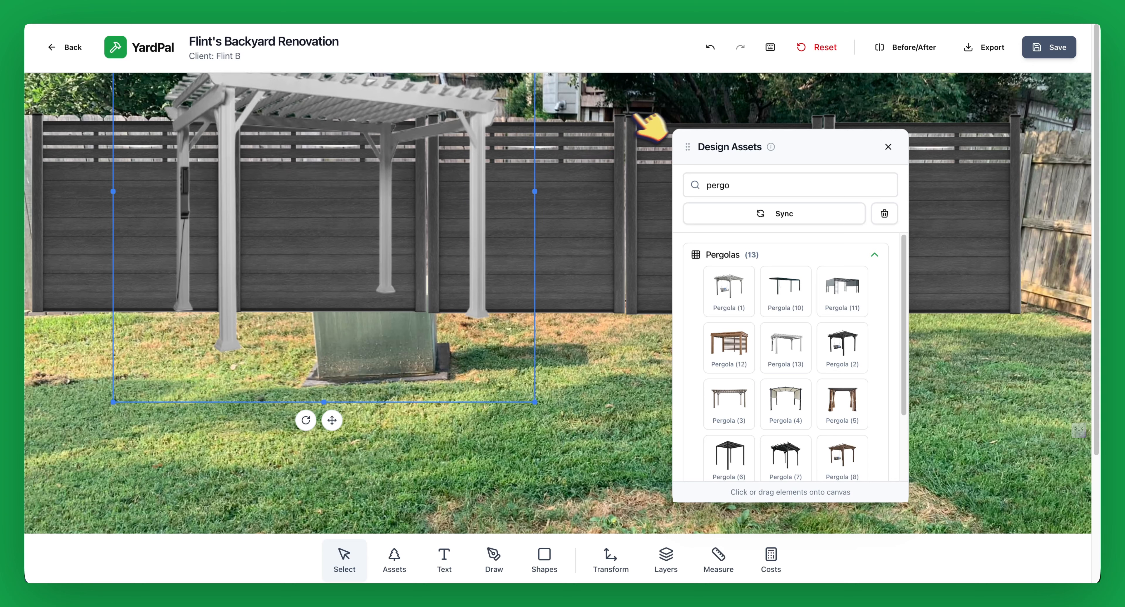
pyautogui.moveTo(338, 80); pyautogui.dragTo(276, 184)
# Step: Add the Fire Pit (5) and size and position it realistically on the lawn
pyautogui.tripleClick(722, 187)
pyautogui.write('fire')
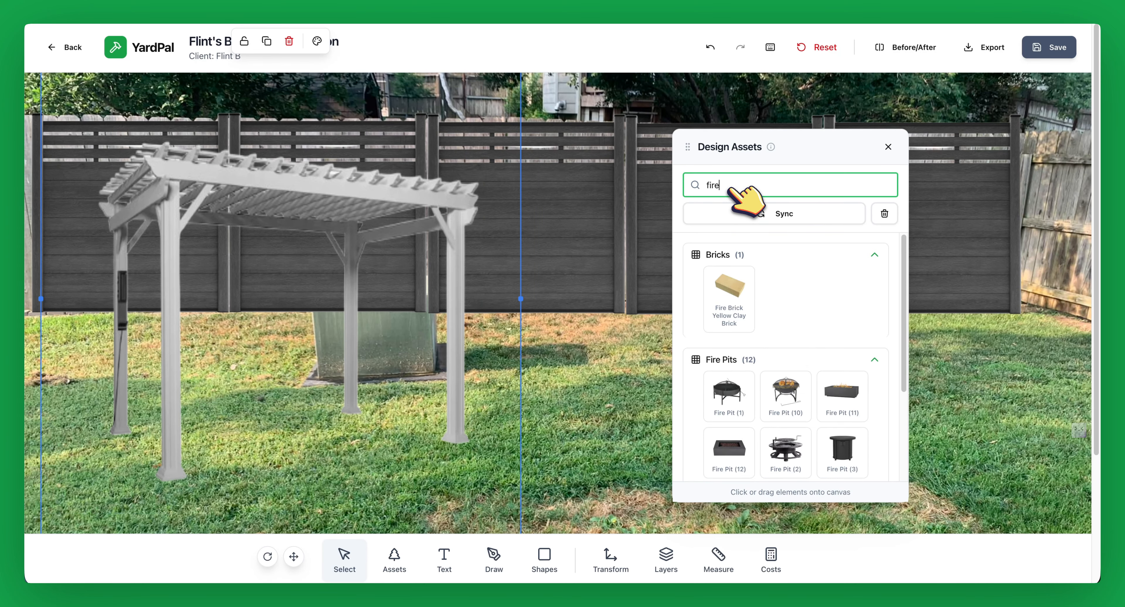
pyautogui.scroll(-4, 791, 377)
pyautogui.click(790, 376)
pyautogui.moveTo(494, 285); pyautogui.dragTo(422, 255)
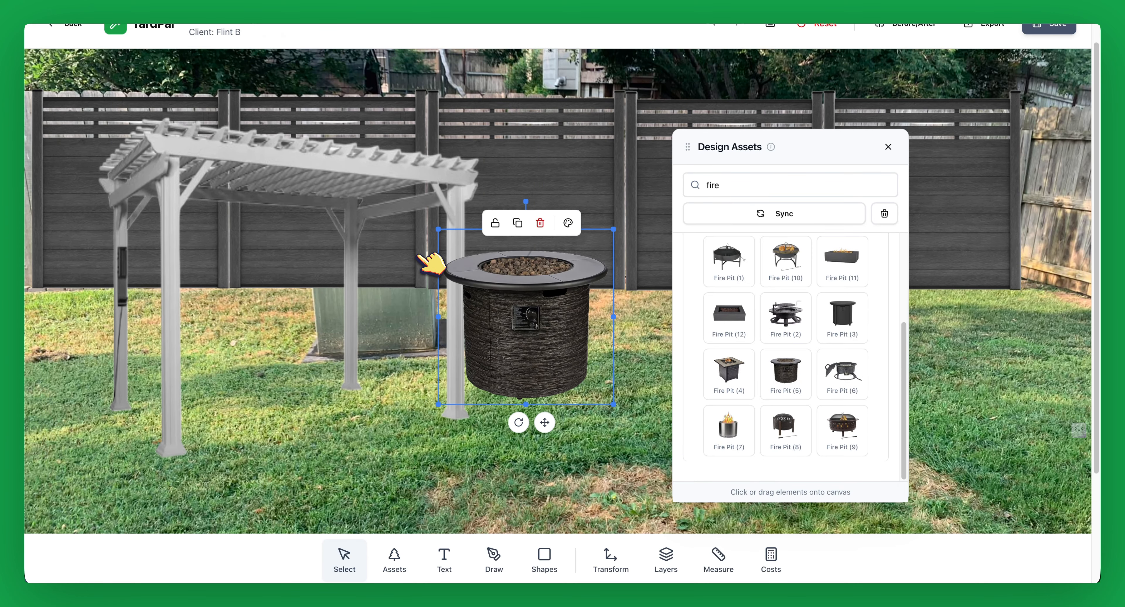
pyautogui.moveTo(517, 302); pyautogui.dragTo(366, 361)
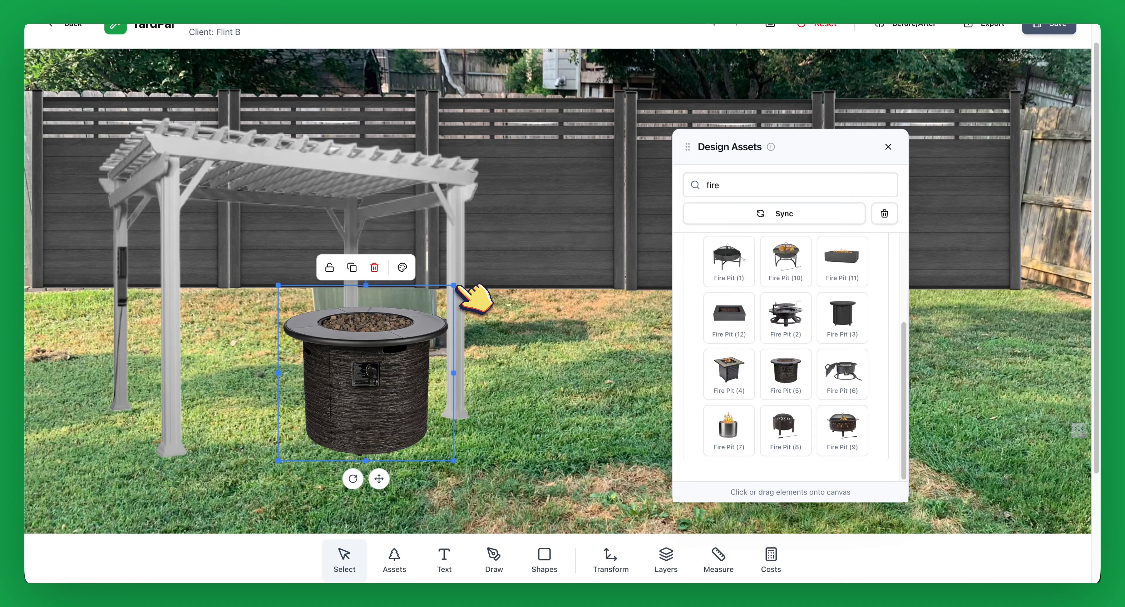
pyautogui.moveTo(455, 285); pyautogui.dragTo(393, 348)
# Step: Search 'furn' and add the Seating (48) chair-and-table set to the yard
pyautogui.moveTo(771, 157); pyautogui.dragTo(519, 163)
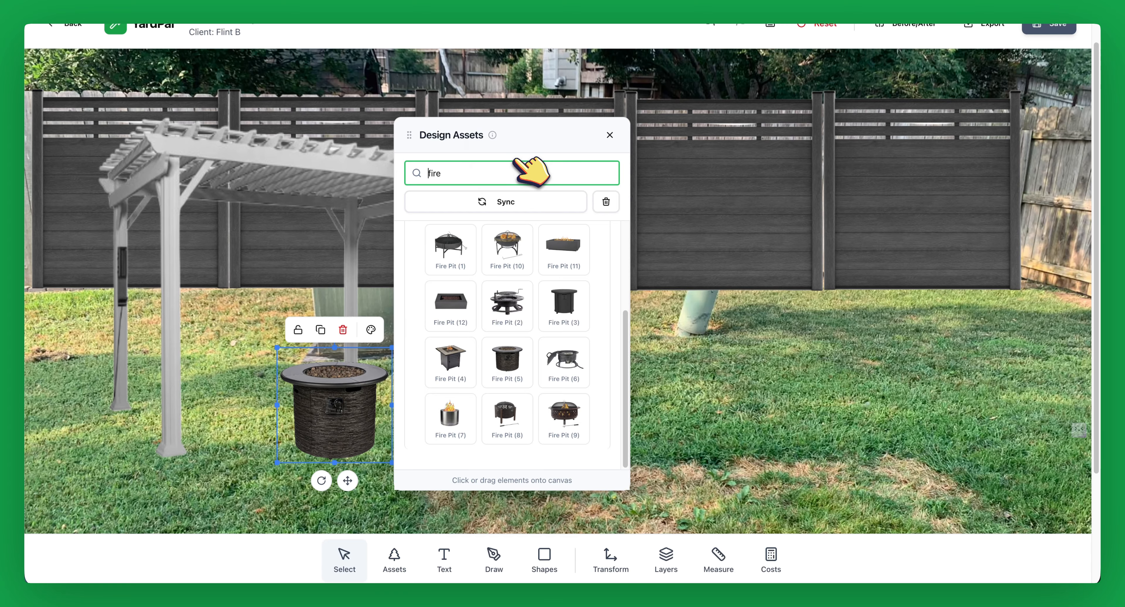
pyautogui.write('furn')
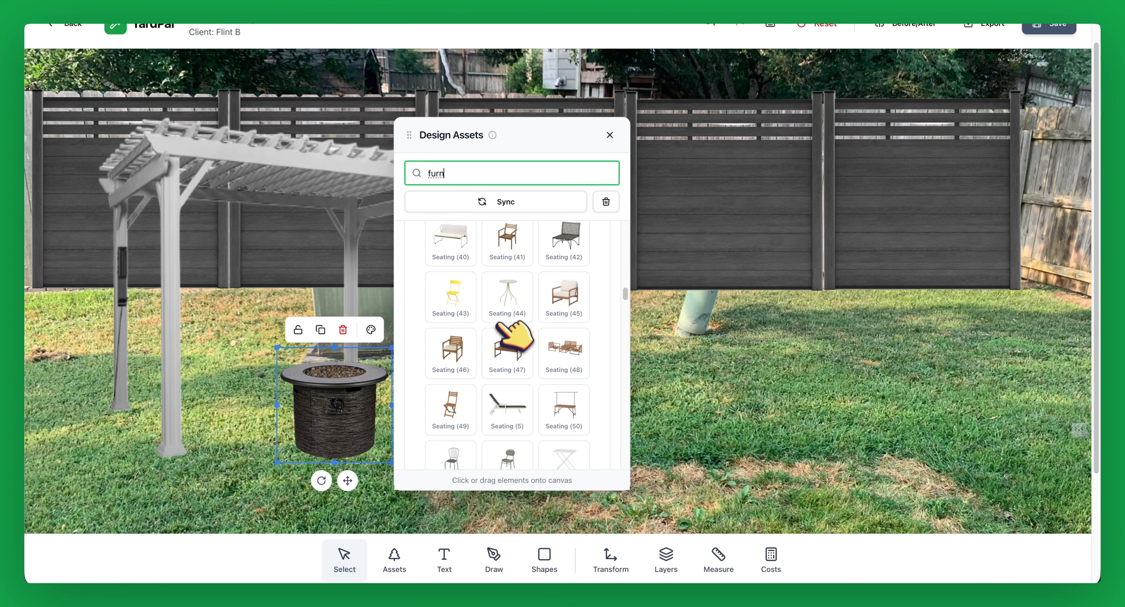
pyautogui.scroll(1, 535, 364)
pyautogui.scroll(-2, 509, 337)
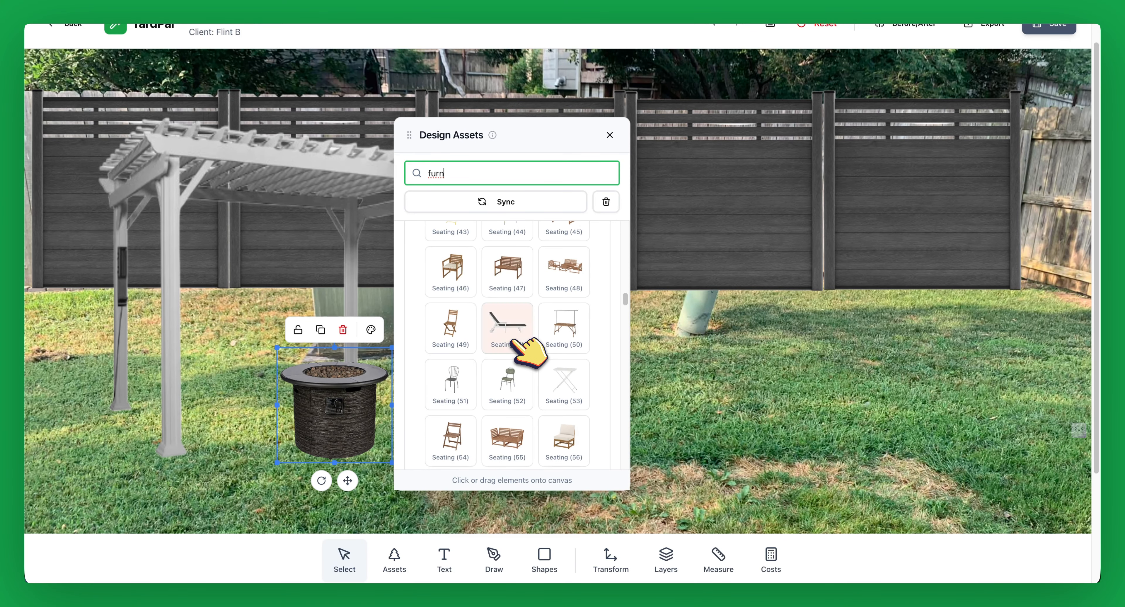
pyautogui.click(568, 284)
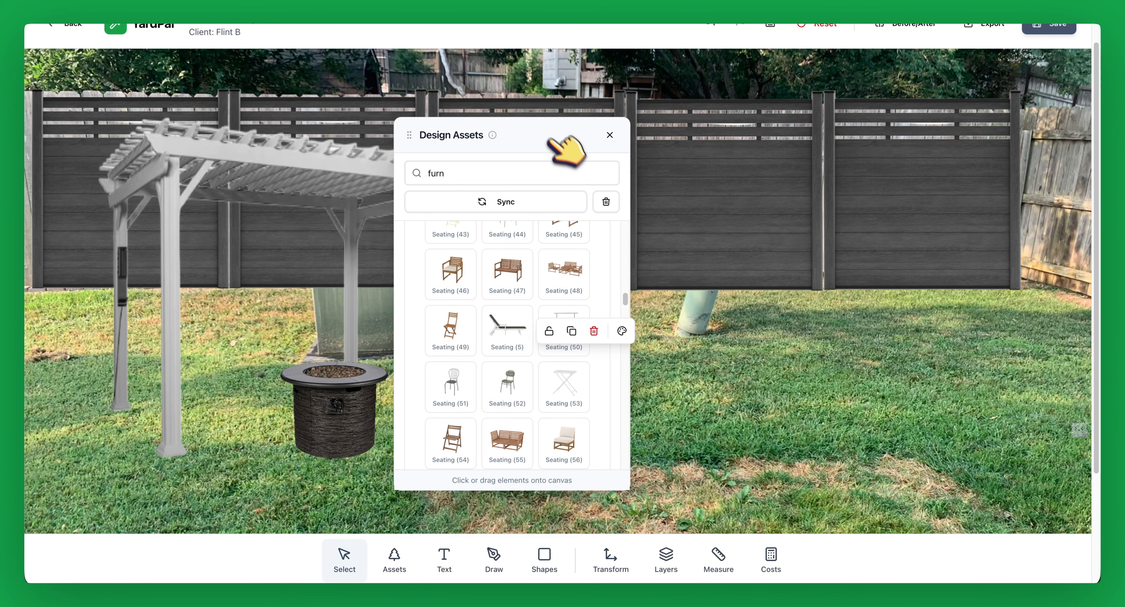
pyautogui.moveTo(553, 140); pyautogui.dragTo(240, 118)
# Step: Close the asset library and place a text label reading 'will cover this' on the lawn
pyautogui.click(297, 115)
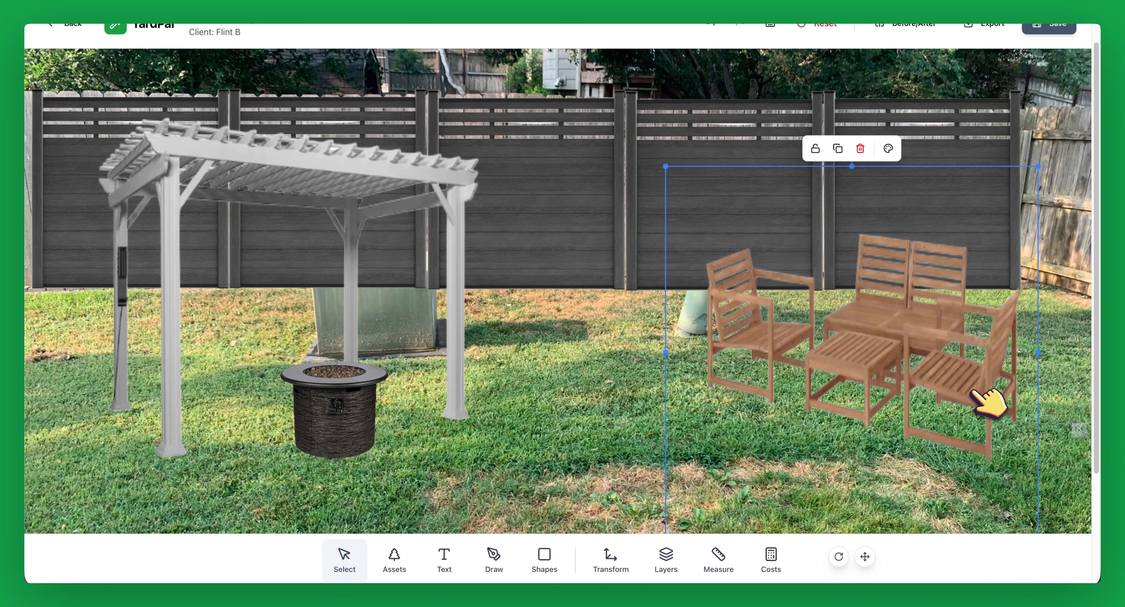
pyautogui.click(588, 385)
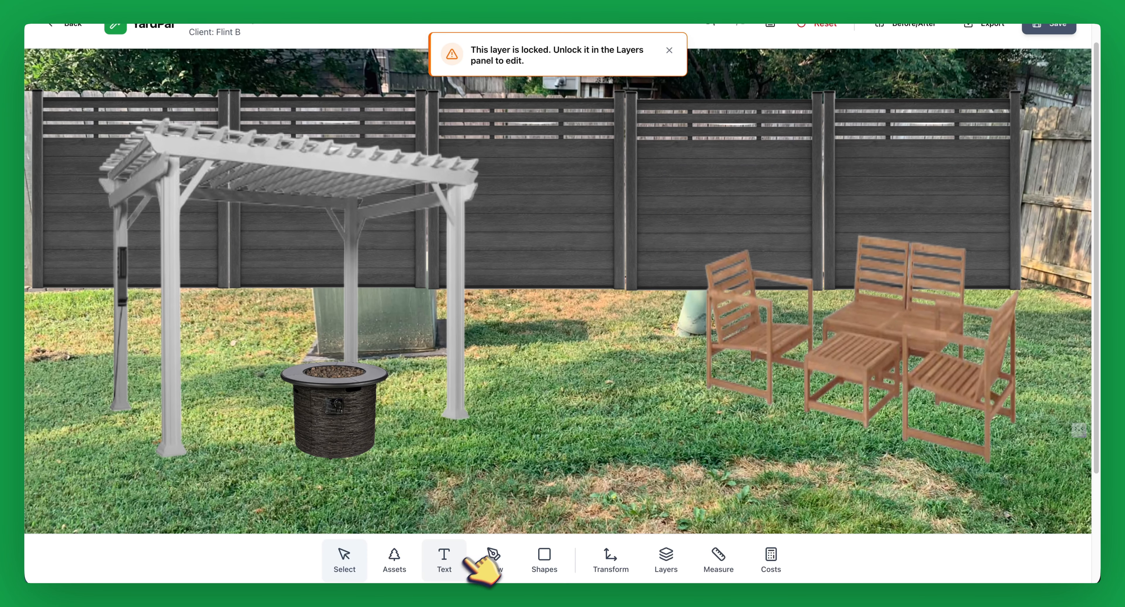
pyautogui.click(939, 363)
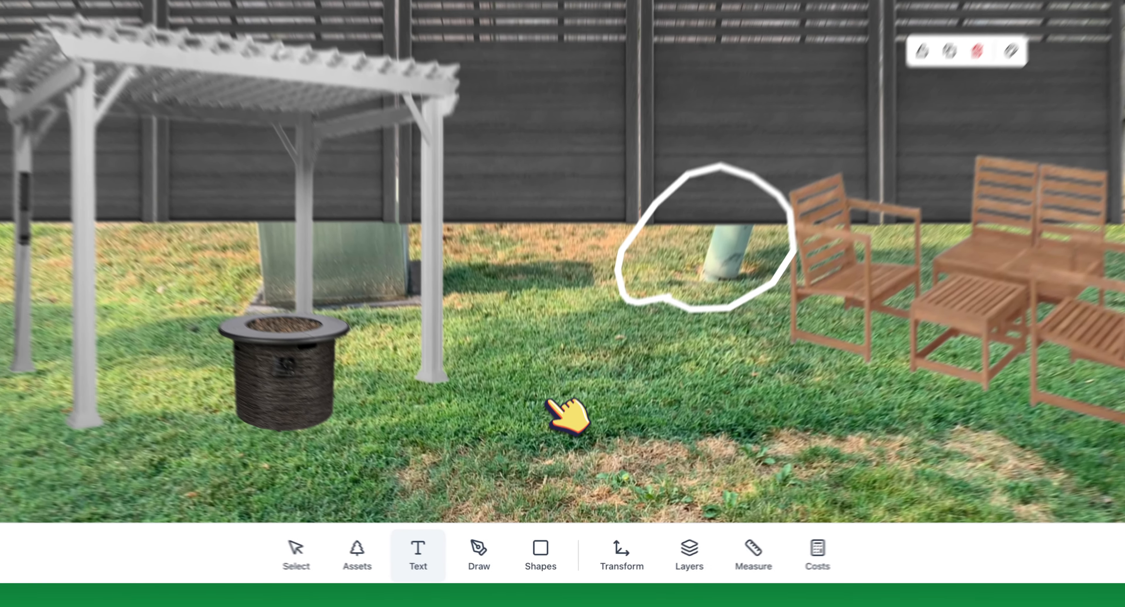
pyautogui.click(585, 419)
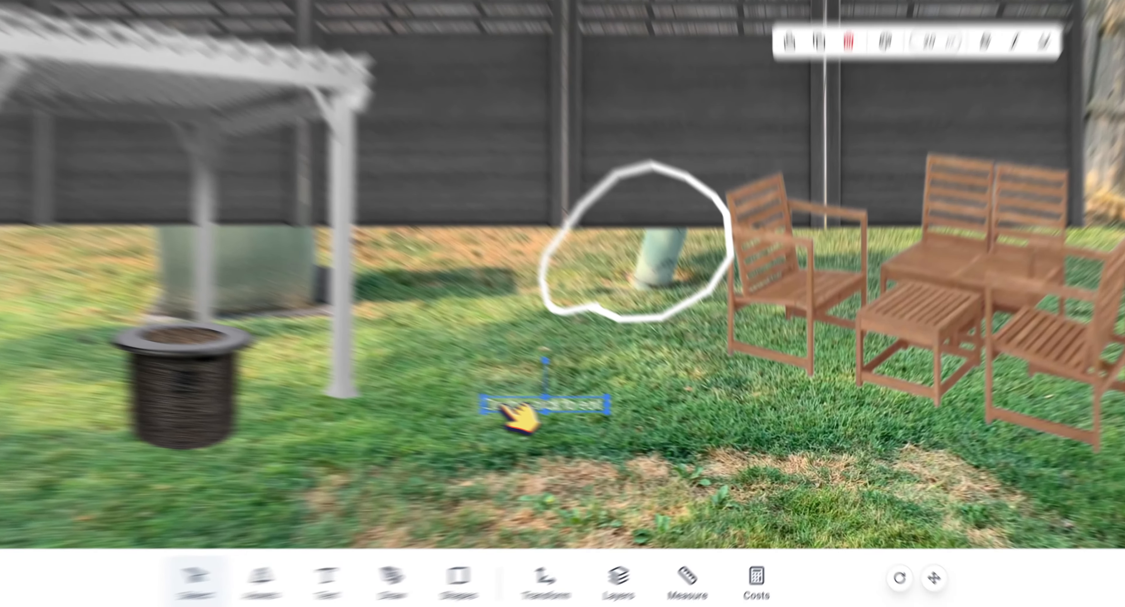
pyautogui.doubleClick(502, 407)
pyautogui.write('will cover this')
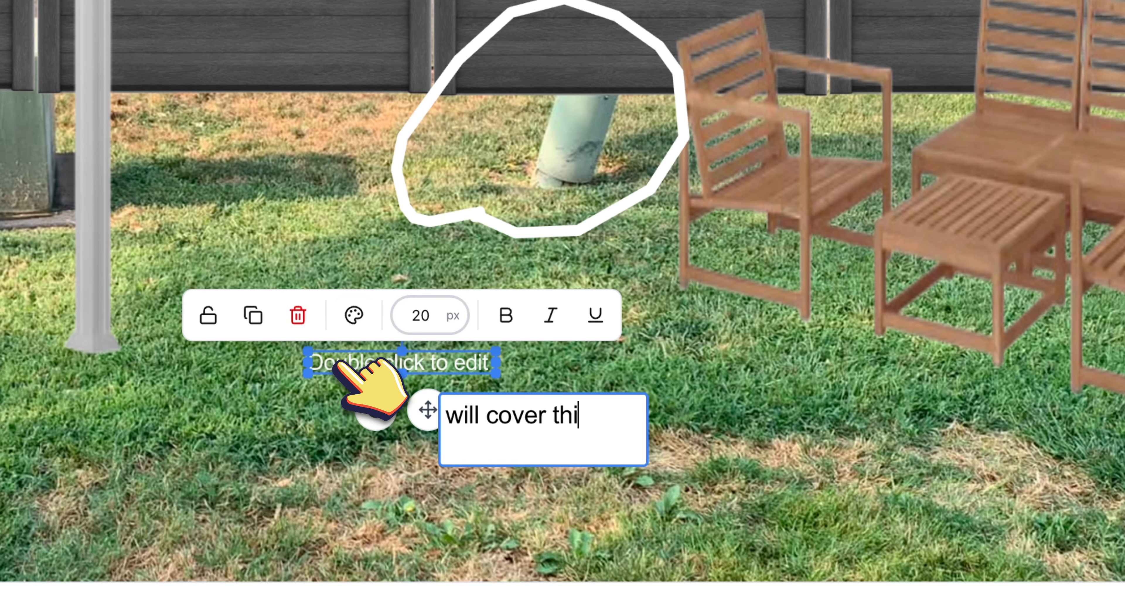
# Step: Give the label a black background, bold size 22 text, and move it beside the white loop
pyautogui.click(502, 373)
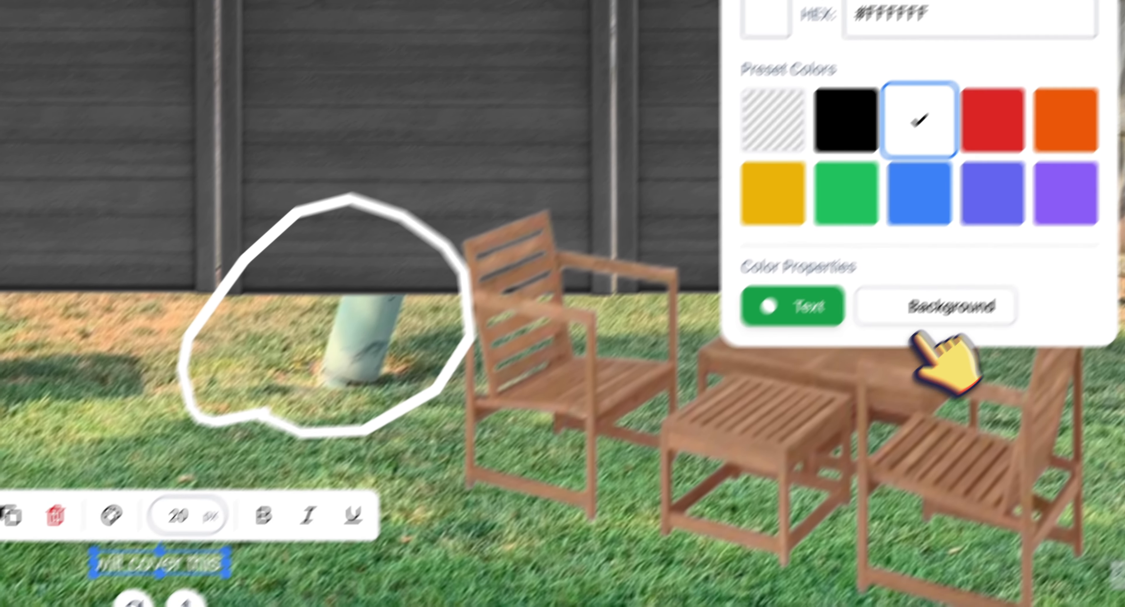
pyautogui.click(1104, 108)
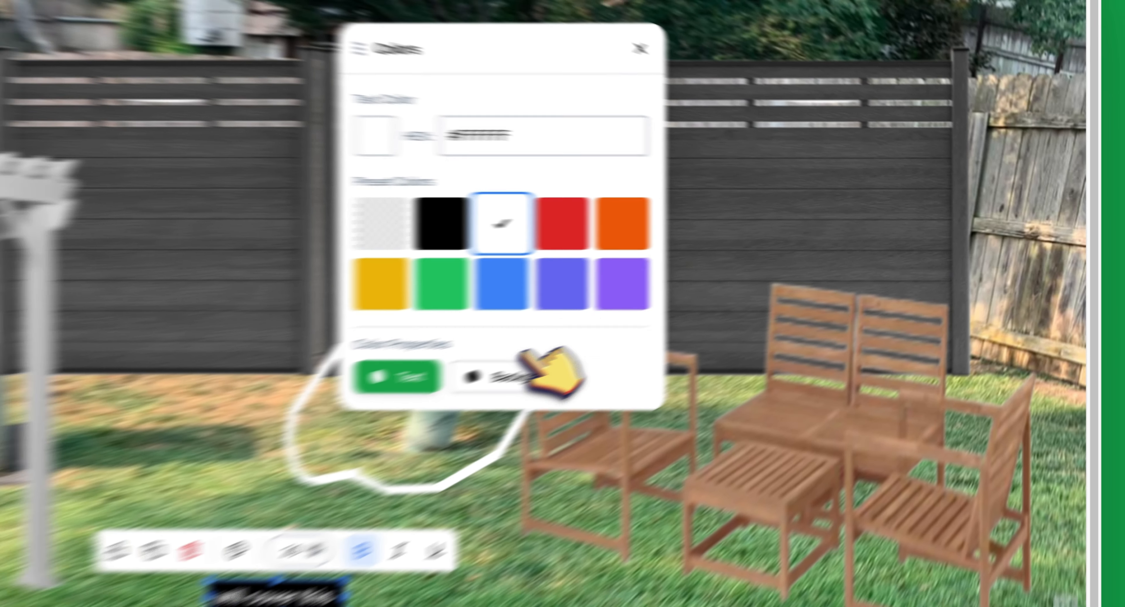
pyautogui.click(420, 312)
pyautogui.click(589, 411)
pyautogui.moveTo(578, 473); pyautogui.dragTo(565, 344)
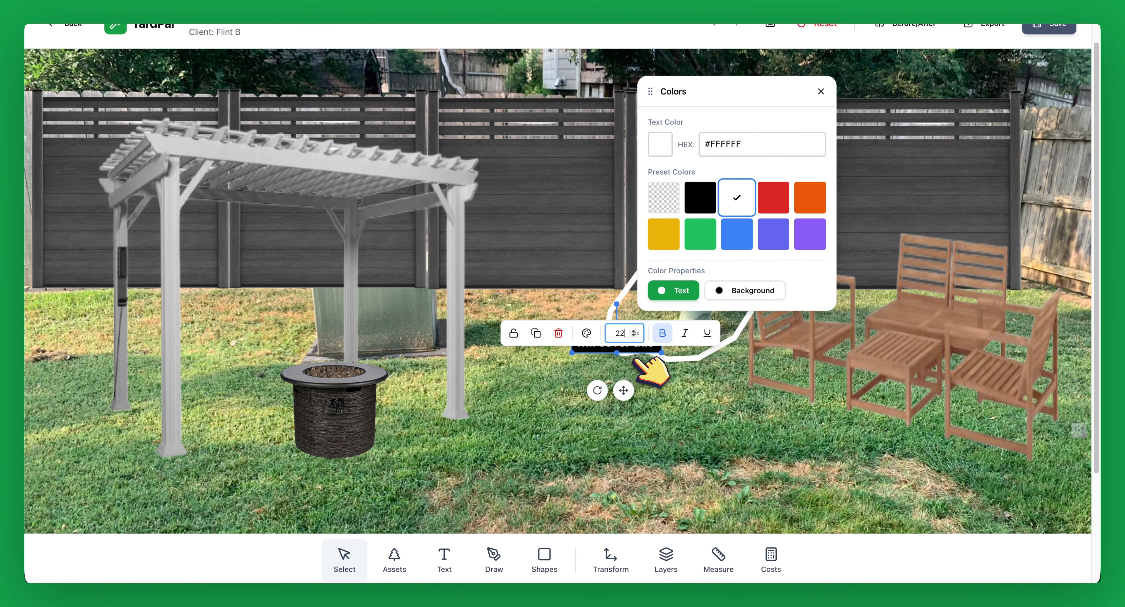
pyautogui.click(648, 422)
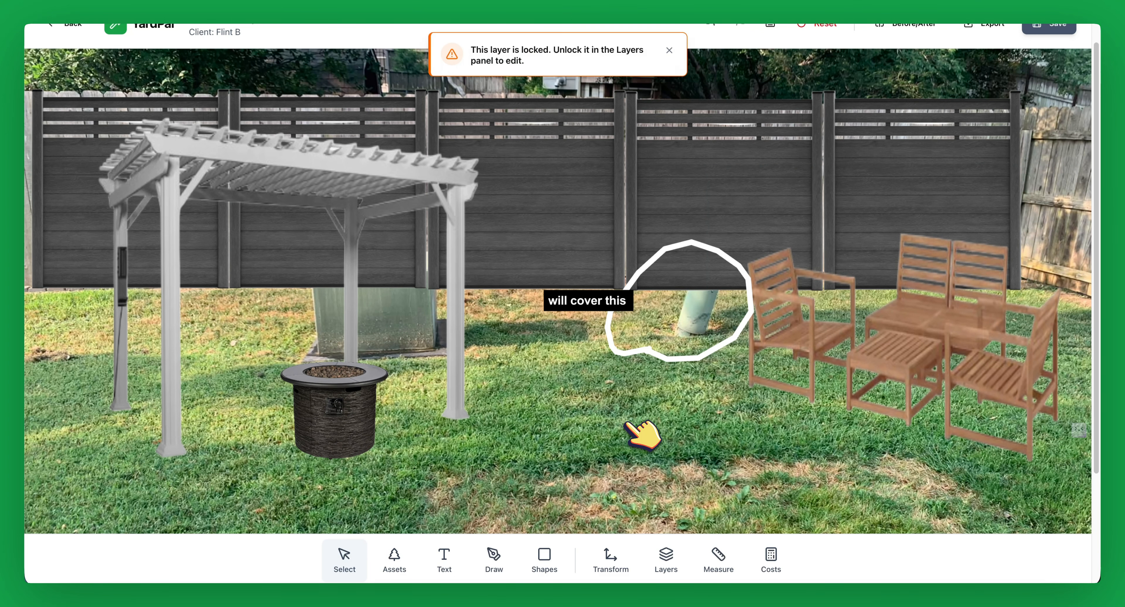
pyautogui.click(720, 554)
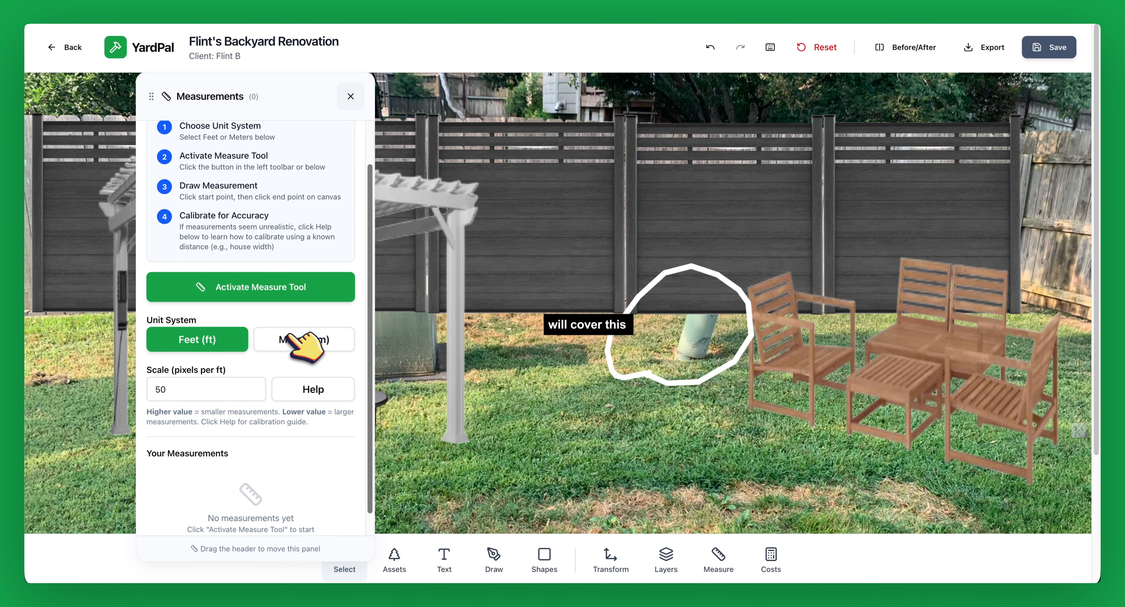
# Step: Review the Fence Installation cost item, keeping its category as Structures, then close the Cost Estimator
pyautogui.click(351, 96)
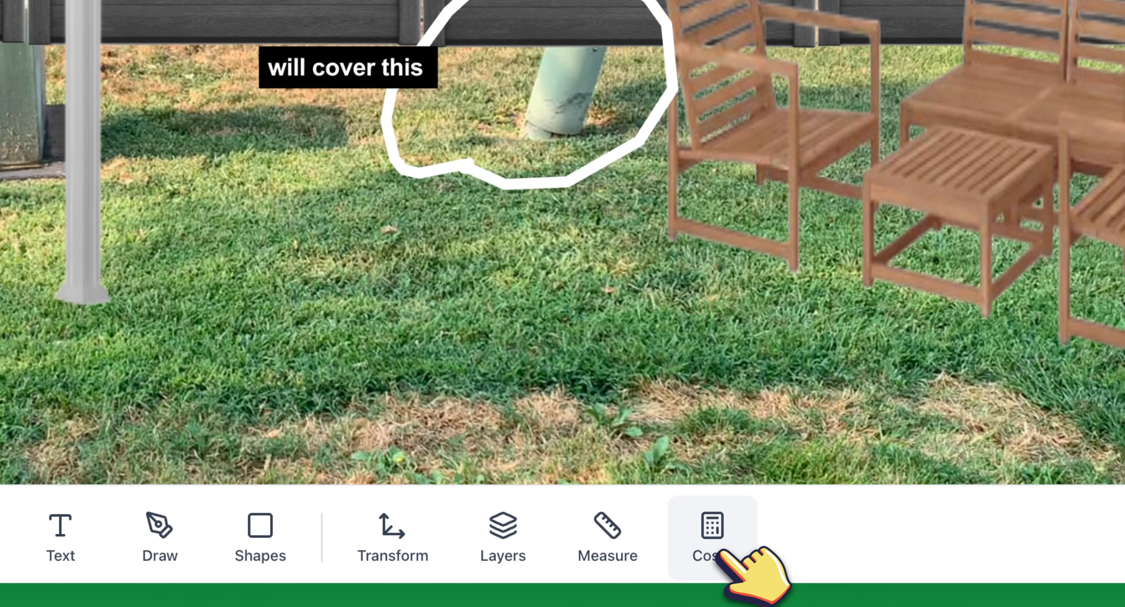
pyautogui.click(717, 541)
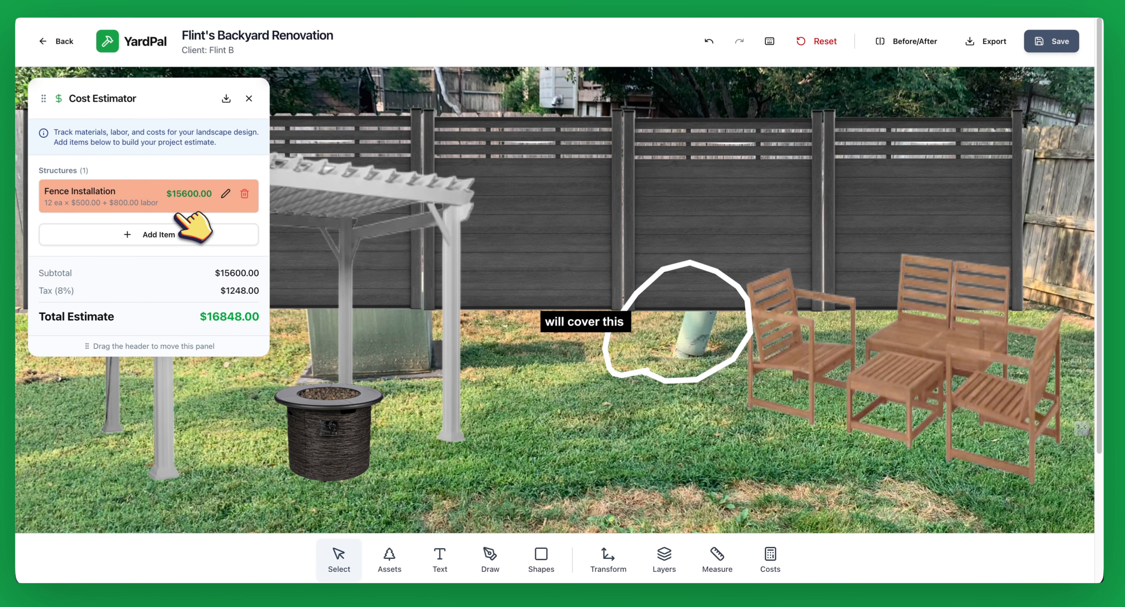
pyautogui.click(225, 193)
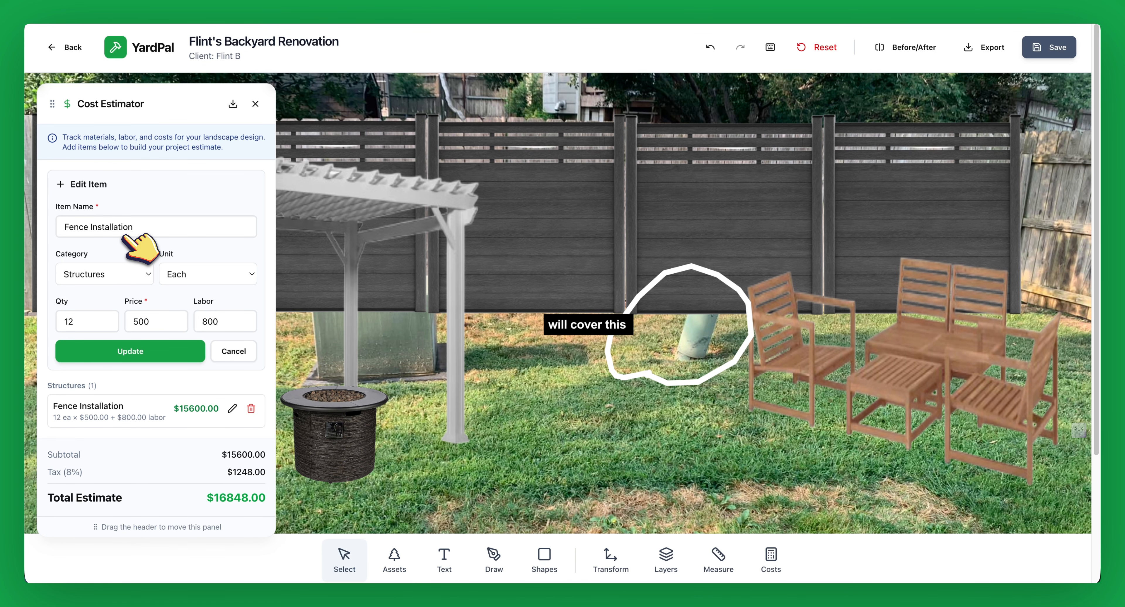
pyautogui.click(124, 272)
pyautogui.click(200, 254)
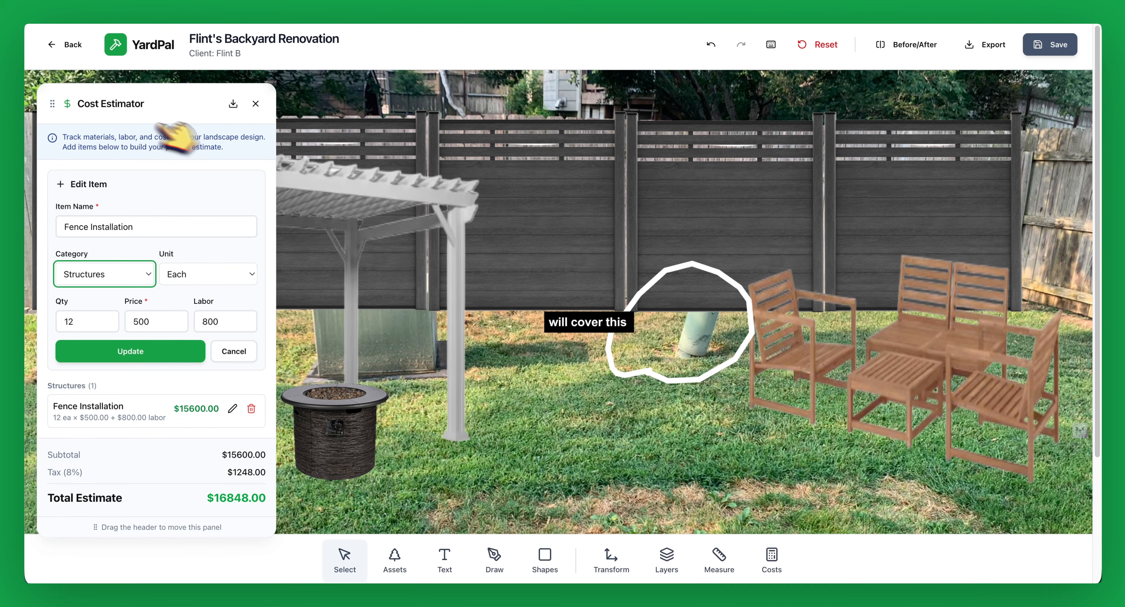
pyautogui.click(255, 104)
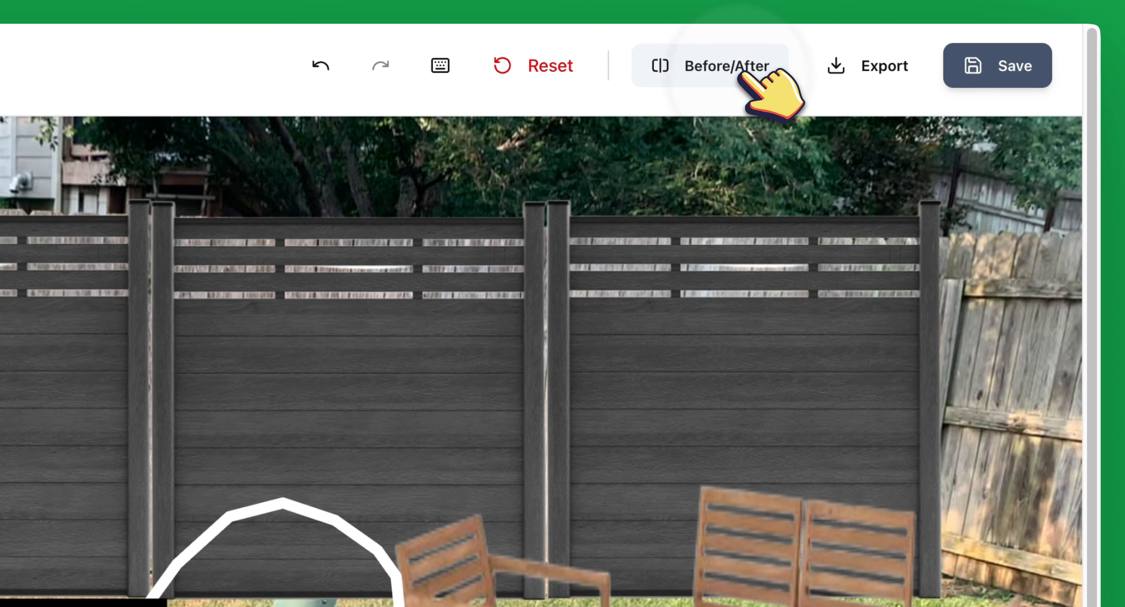
pyautogui.click(925, 52)
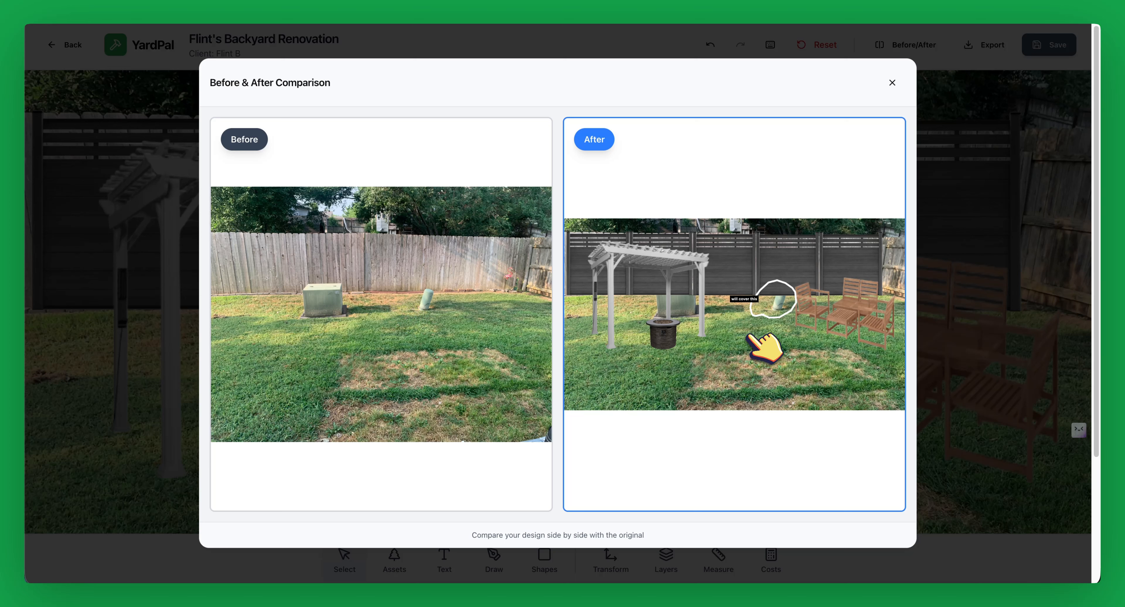
pyautogui.click(892, 82)
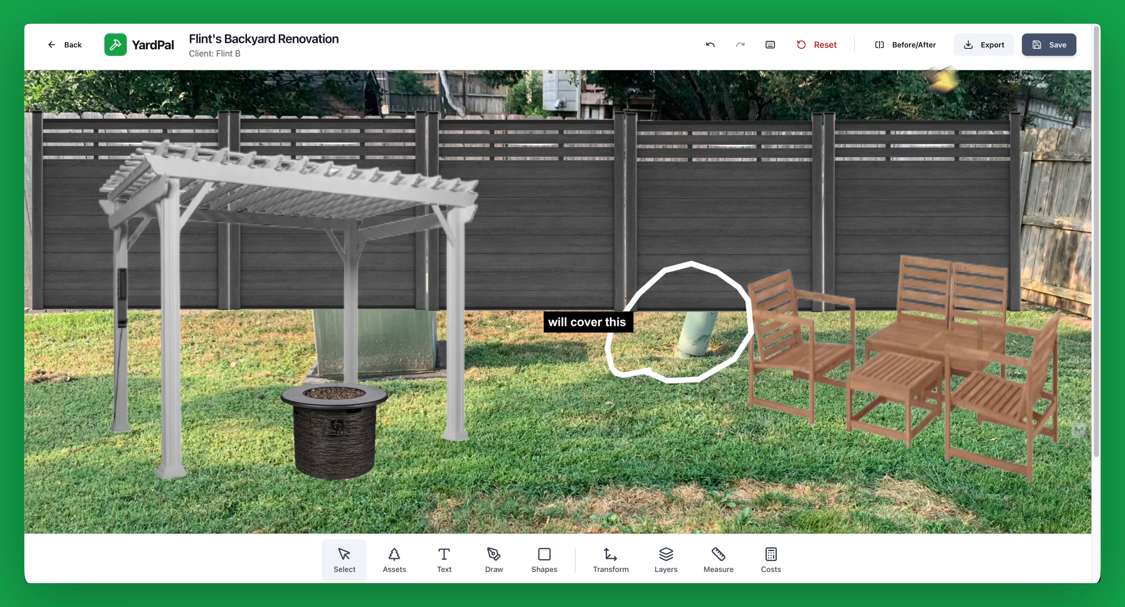
pyautogui.click(986, 44)
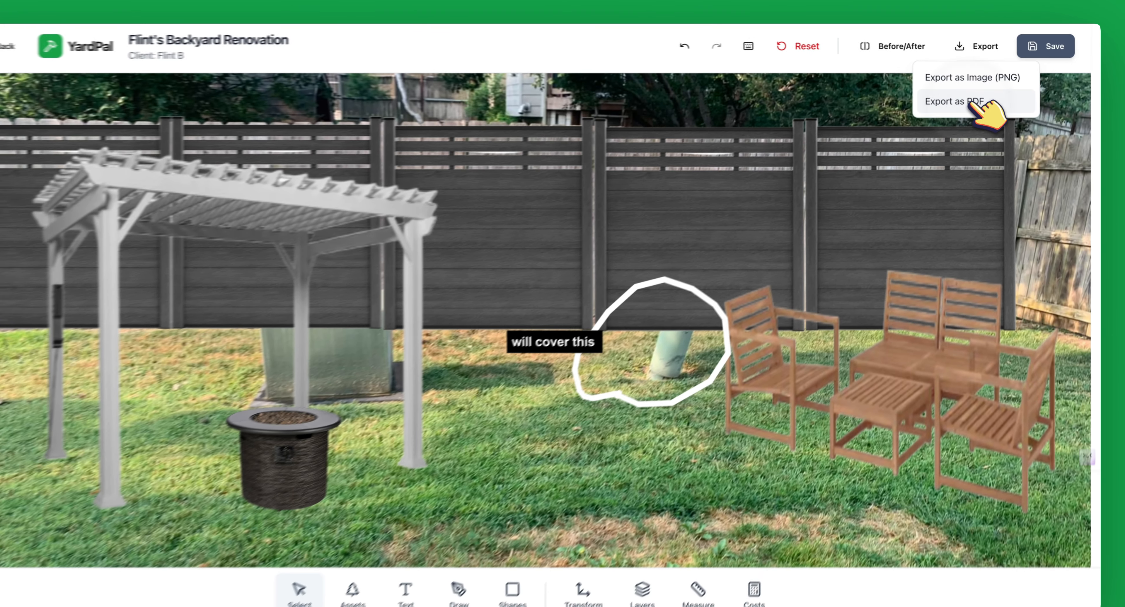
# Step: Export the design as a PDF proposal, review both pages, and save it
pyautogui.click(910, 144)
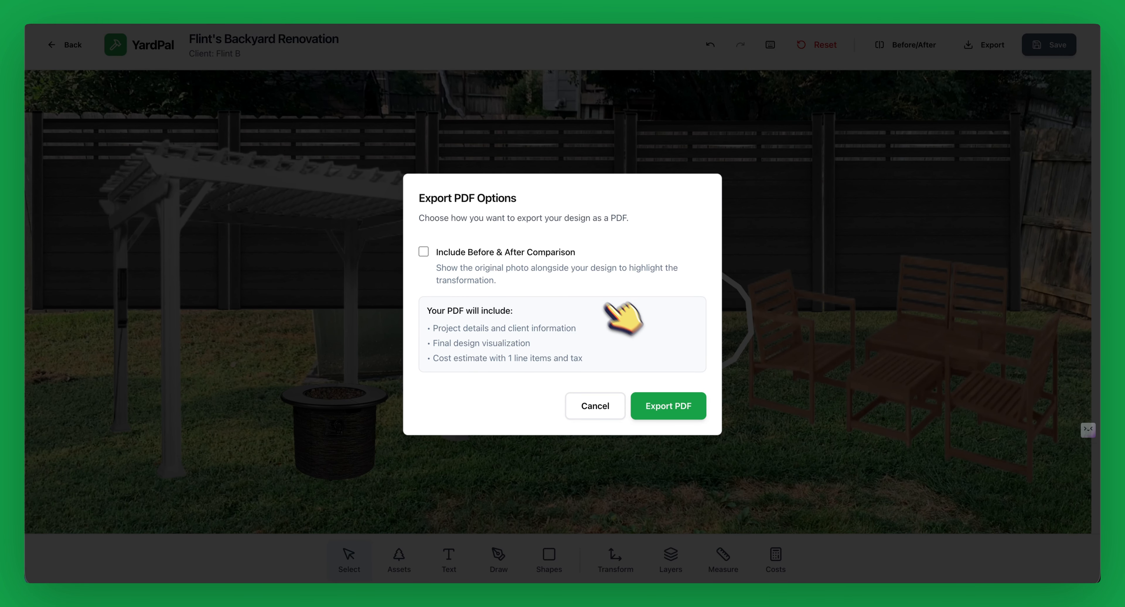
pyautogui.click(671, 406)
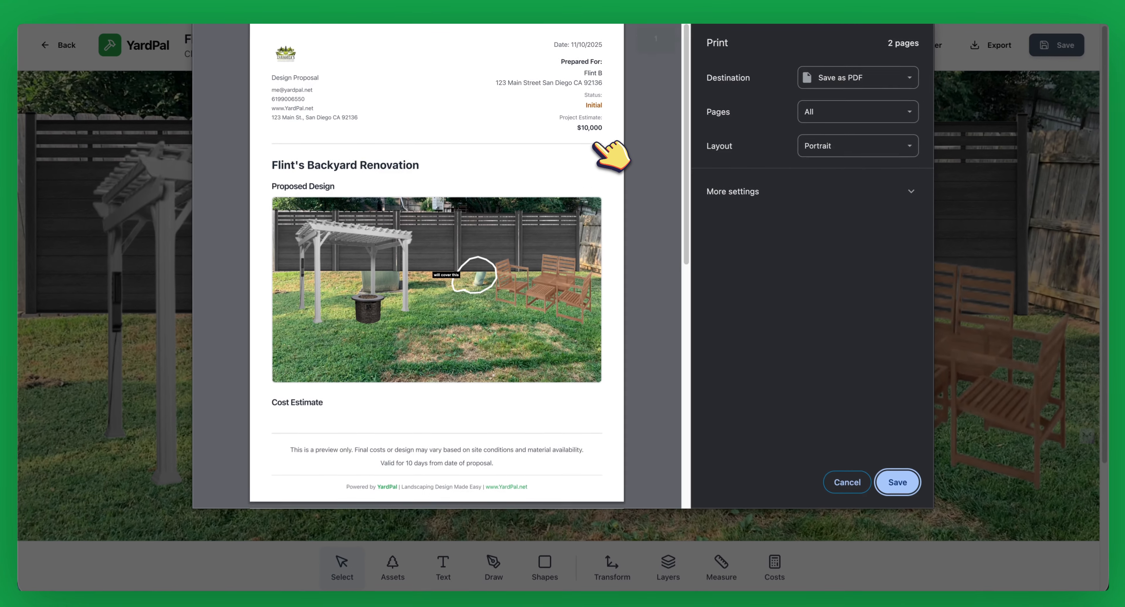
pyautogui.scroll(-5, 594, 144)
pyautogui.scroll(-1, 596, 151)
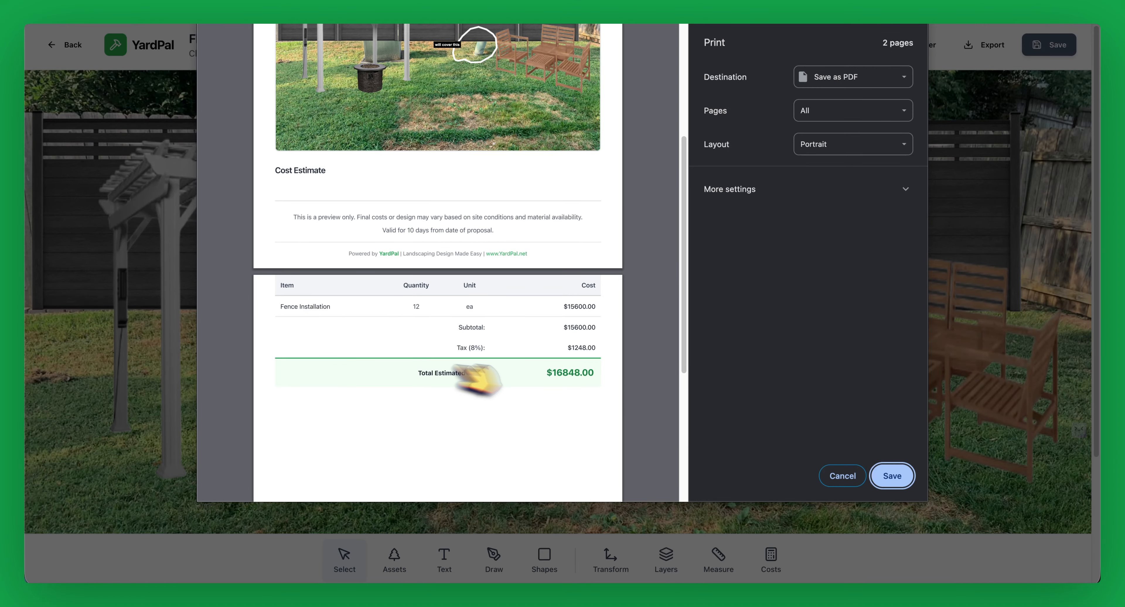
pyautogui.click(821, 476)
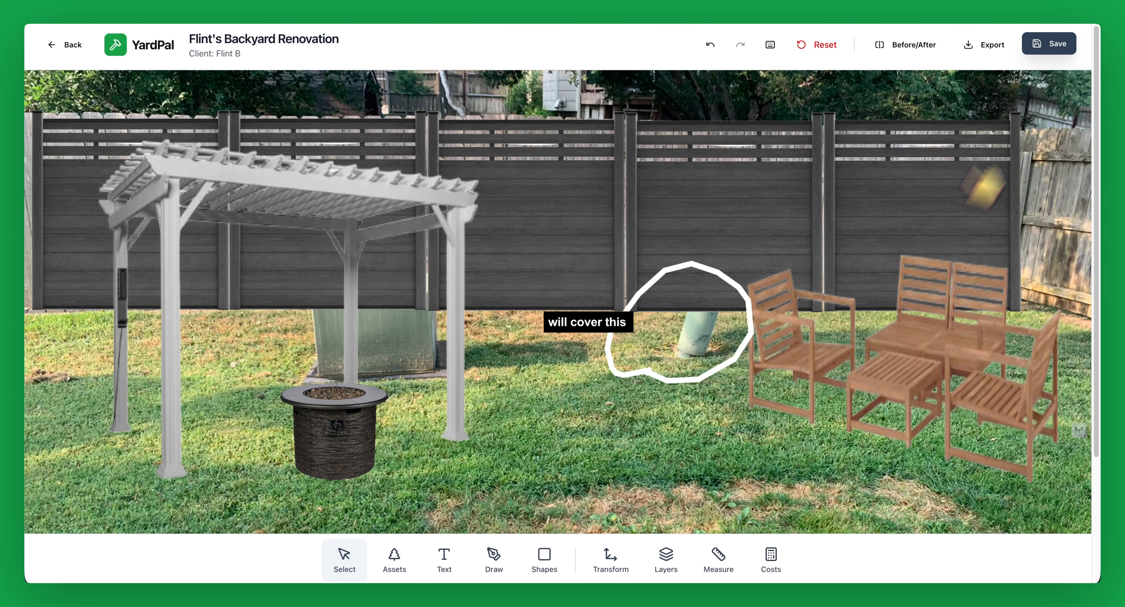
# Step: Save the design, exit the canvas, and open Edit Info on the design details page
pyautogui.click(1051, 43)
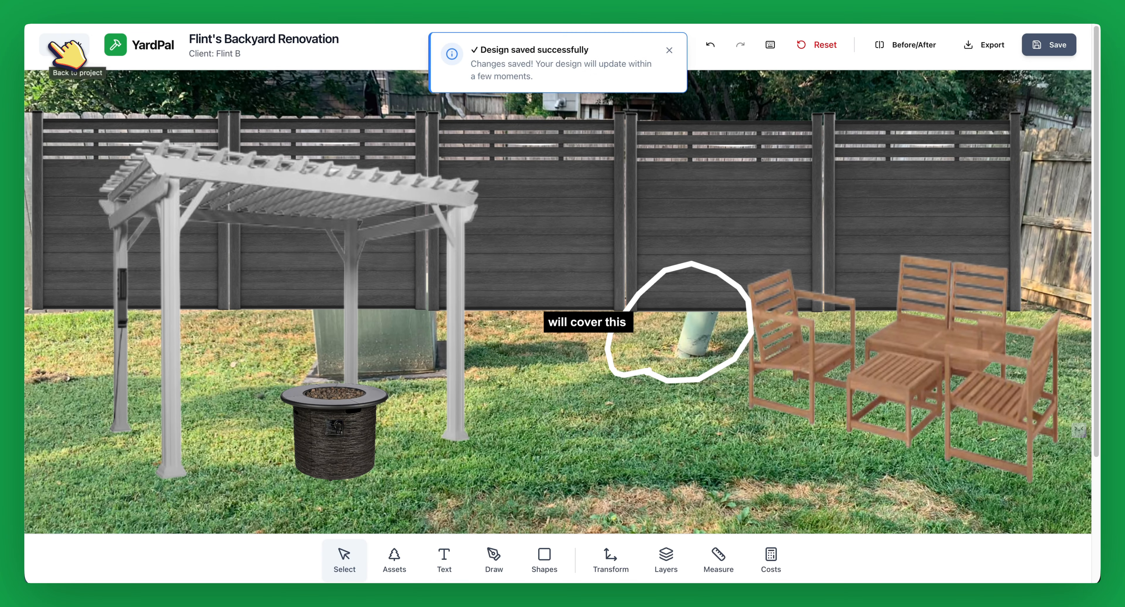
pyautogui.click(65, 47)
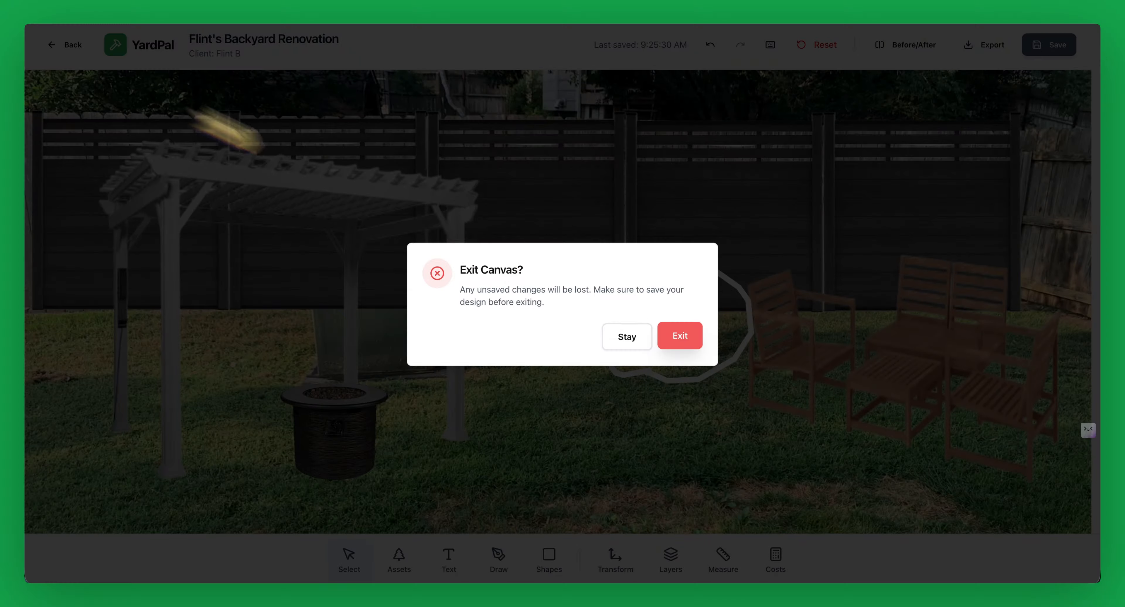
pyautogui.click(681, 335)
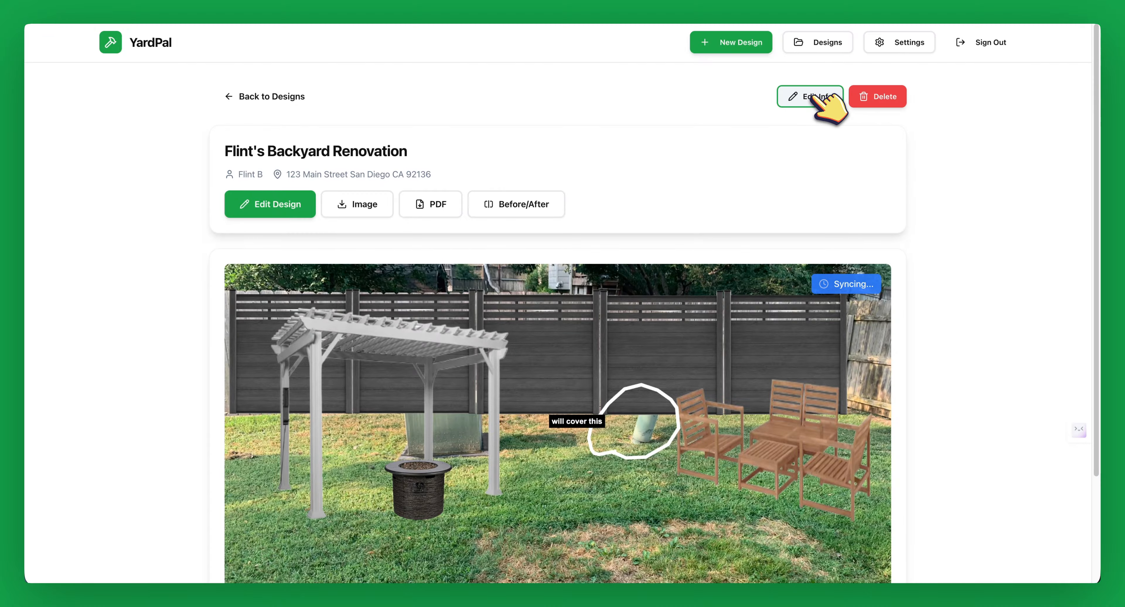
pyautogui.click(816, 98)
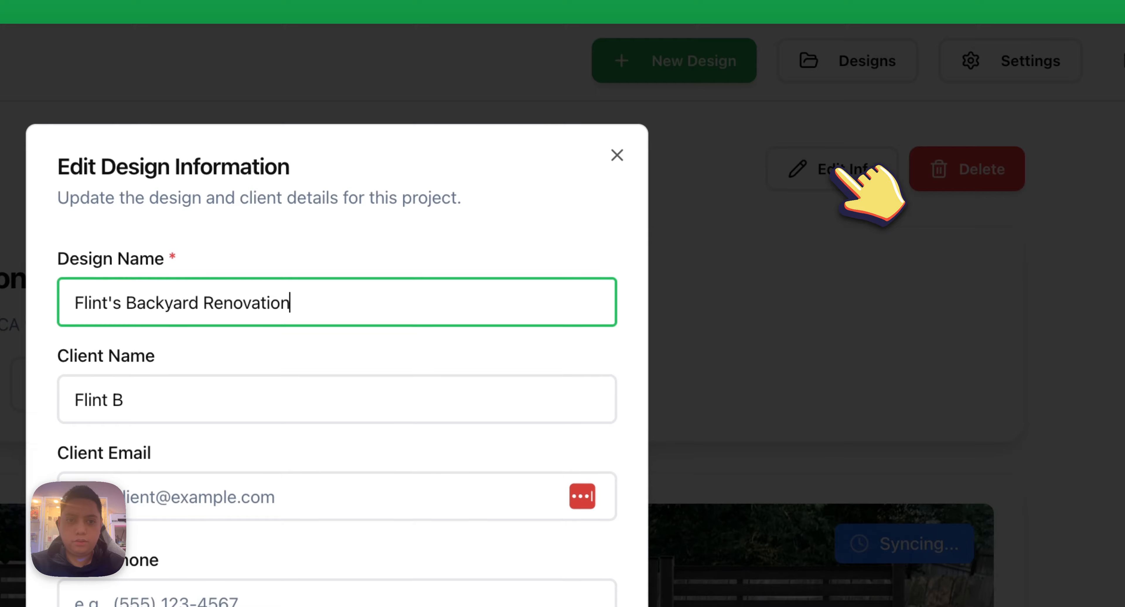